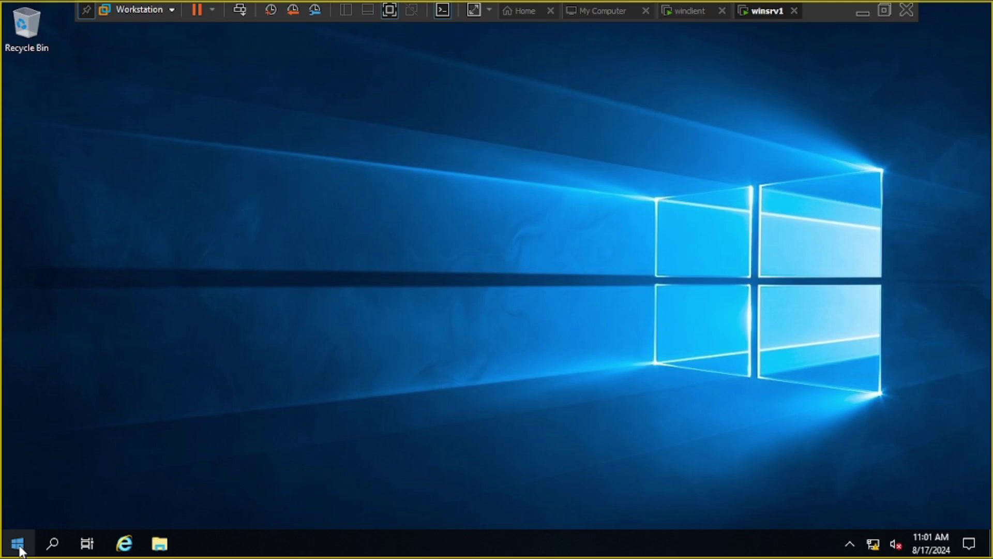
- Launch Server Manager from Start, select Local Server, and open Active Directory Users and Computers from Tools
click(17, 543)
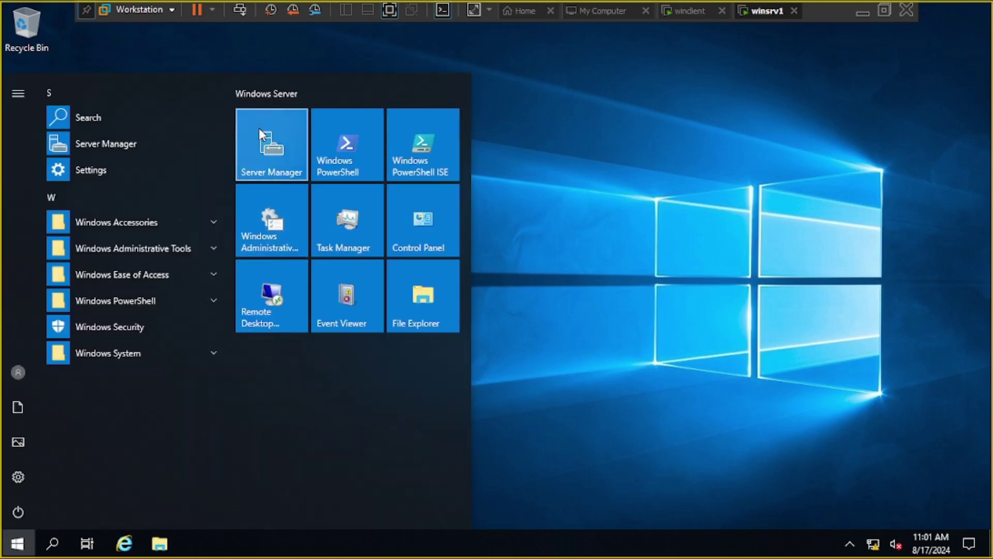
click(278, 131)
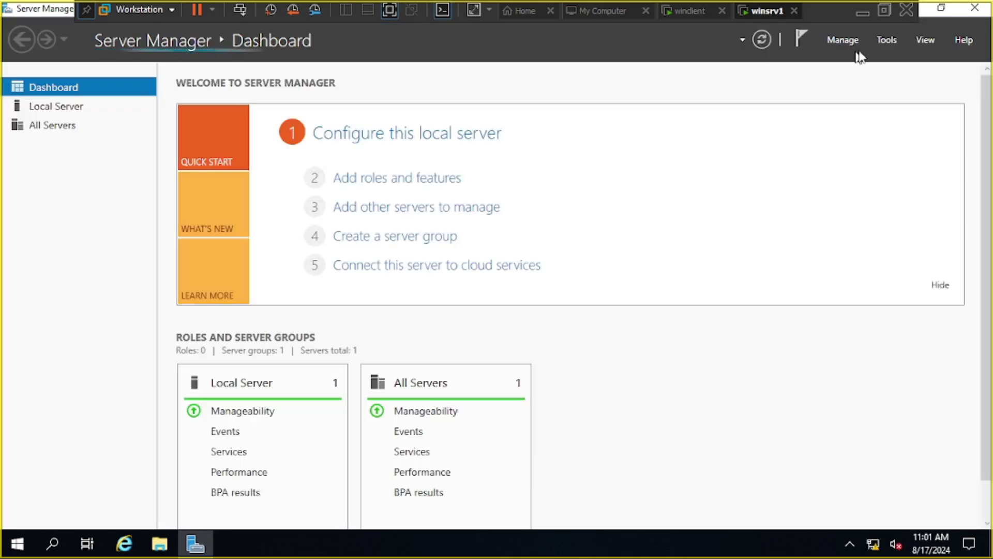
click(57, 106)
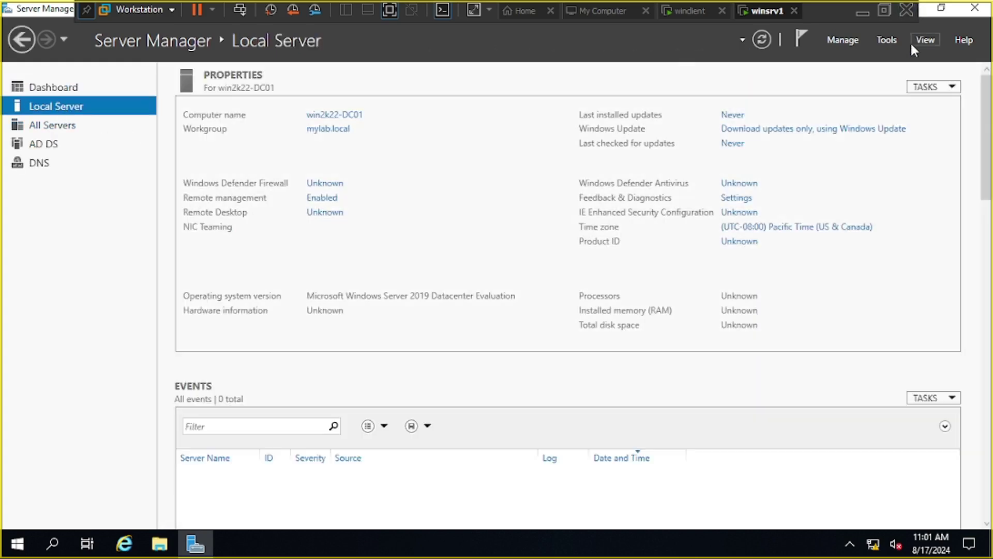
click(897, 41)
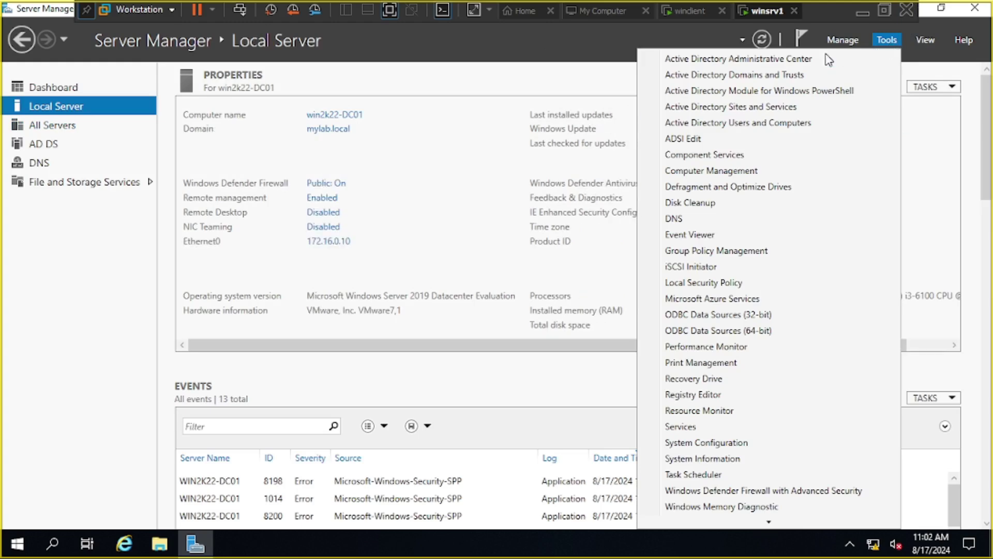
click(798, 124)
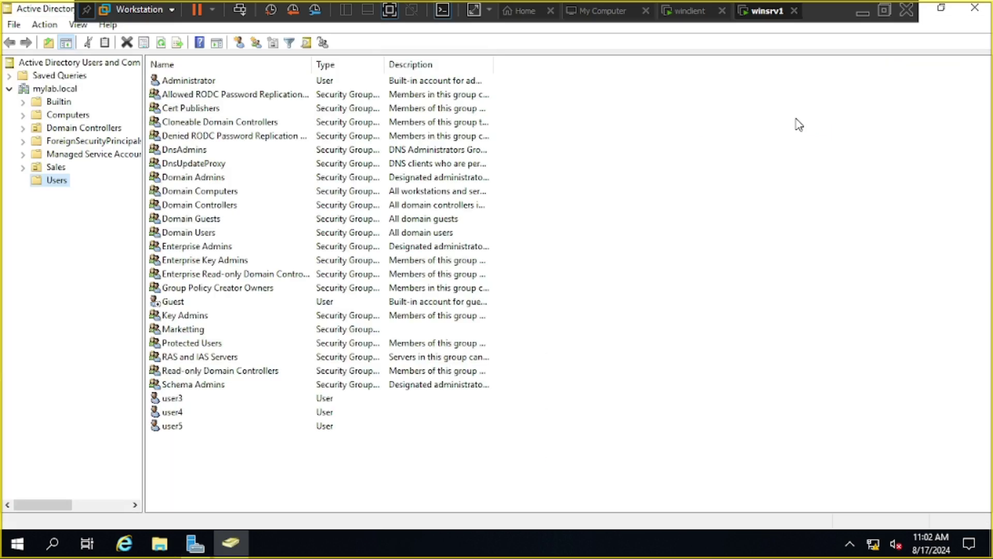
- Start a new user in the Users container with first name and logon name admin
right_click(54, 181)
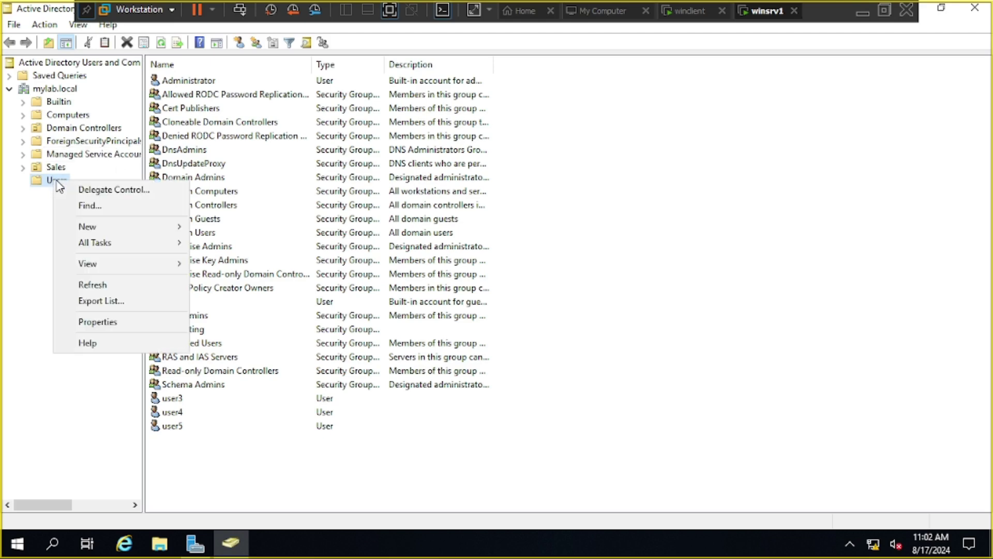
mouse_move(133, 234)
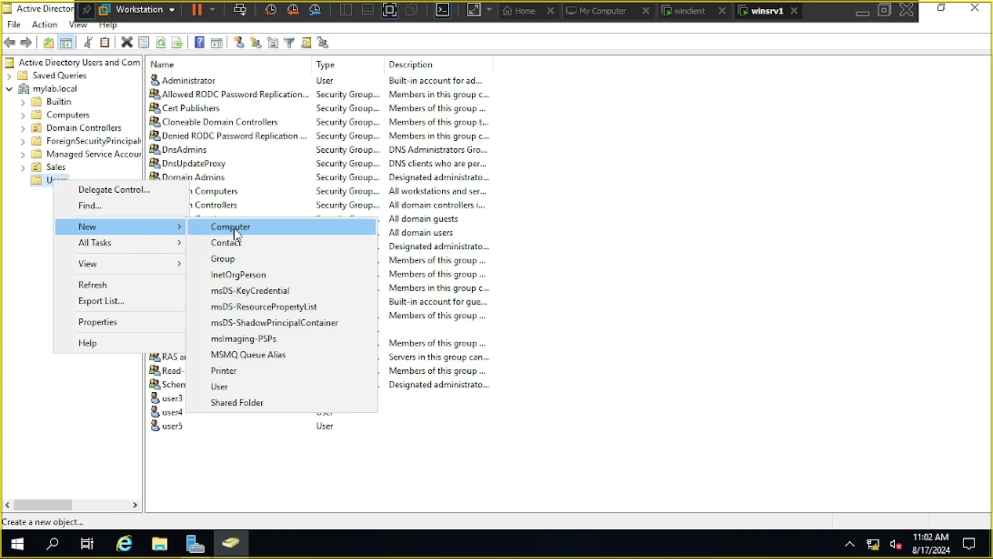
click(237, 387)
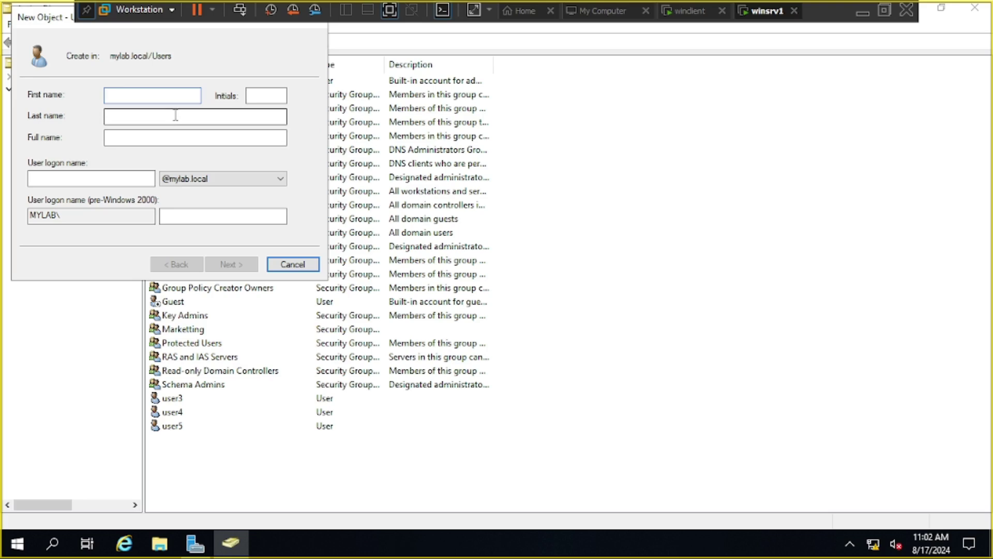
click(161, 94)
text(a)
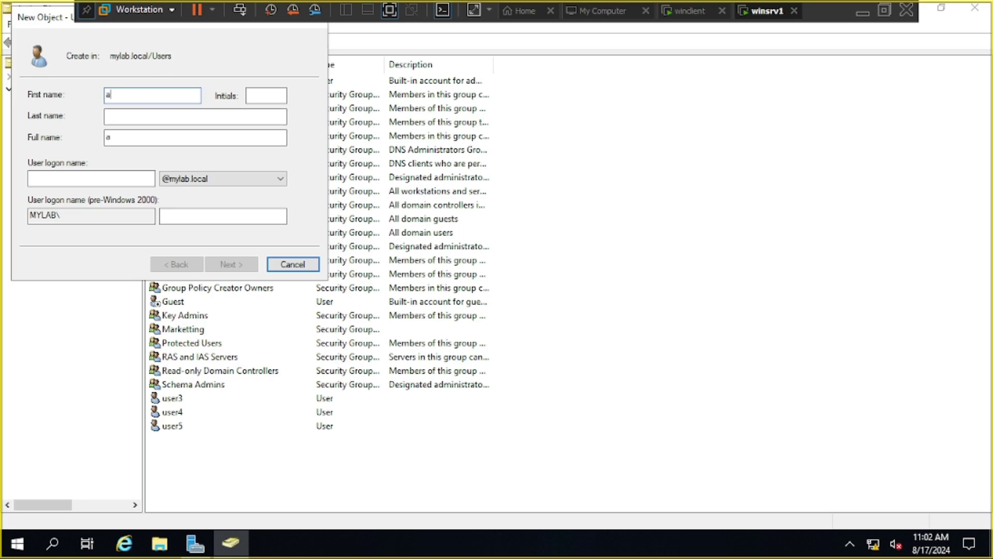
text(dmin)
click(67, 176)
text(admin)
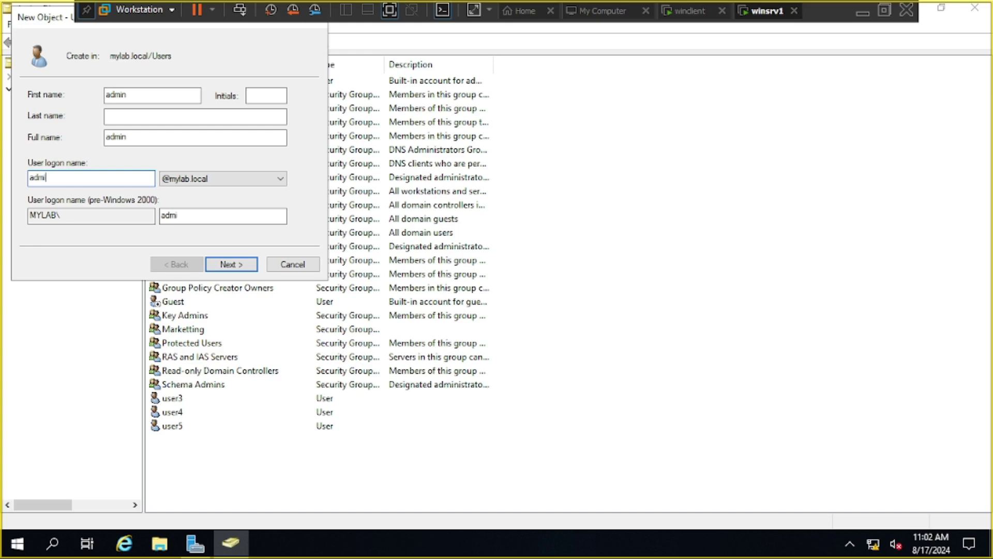
- Set the account password, clear must-change-at-logon, tick user-cannot-change-password, and finish creating admin
click(232, 264)
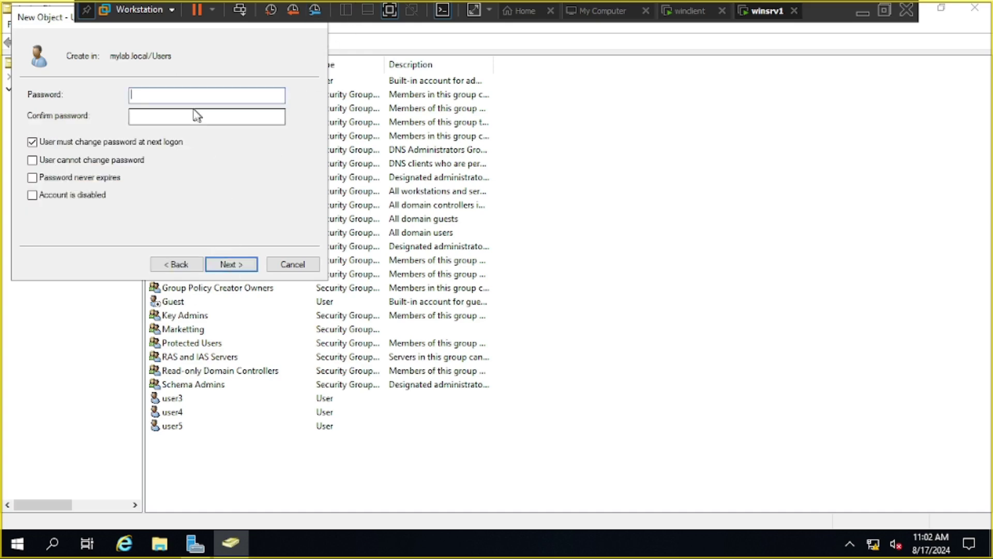
text(••••)
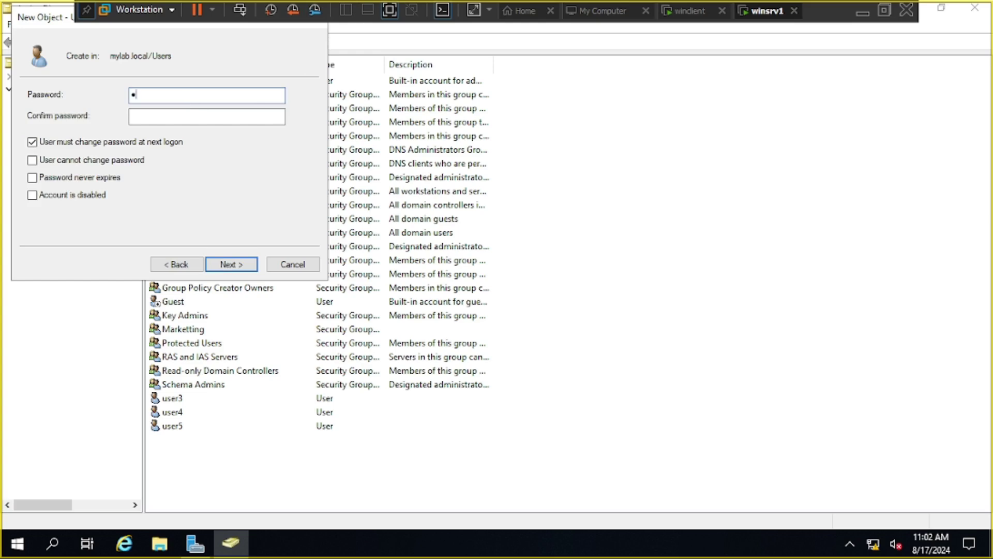
text(•••)
key(Tab)
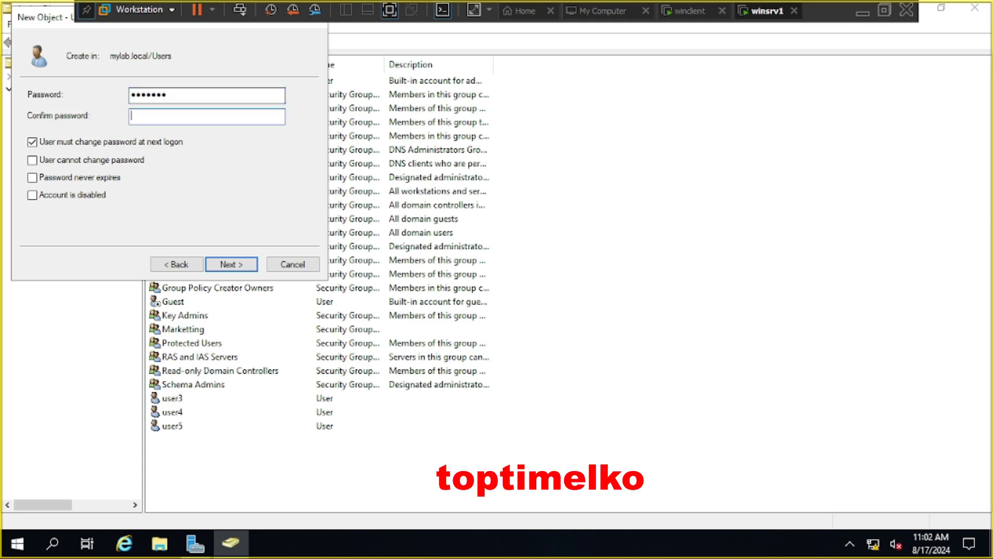
text(•••••••)
click(60, 143)
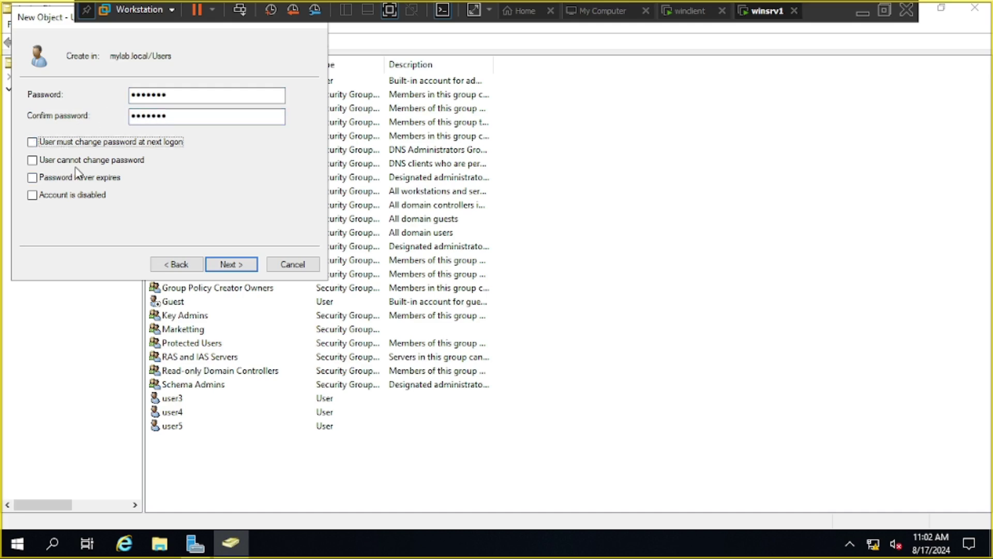
click(80, 161)
click(231, 264)
click(231, 264)
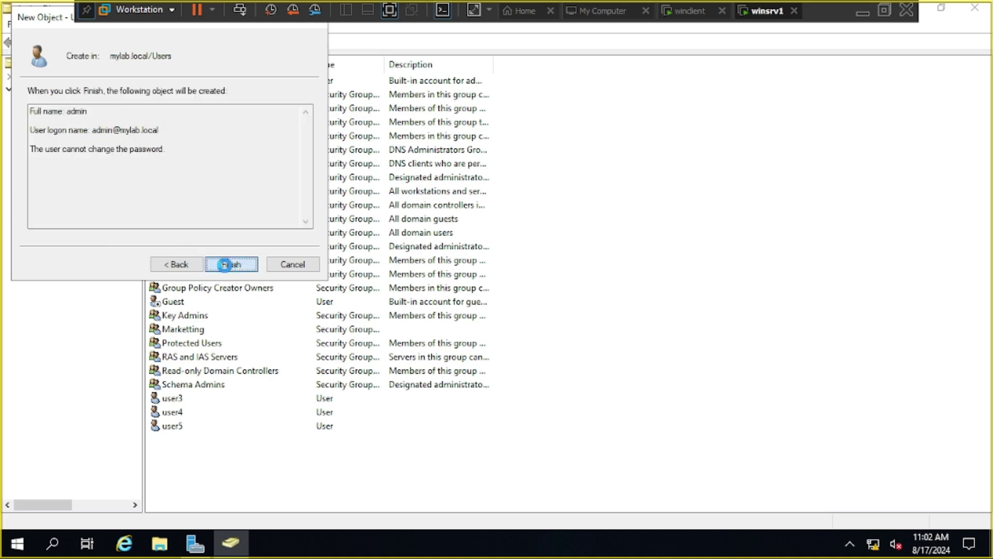
click(257, 439)
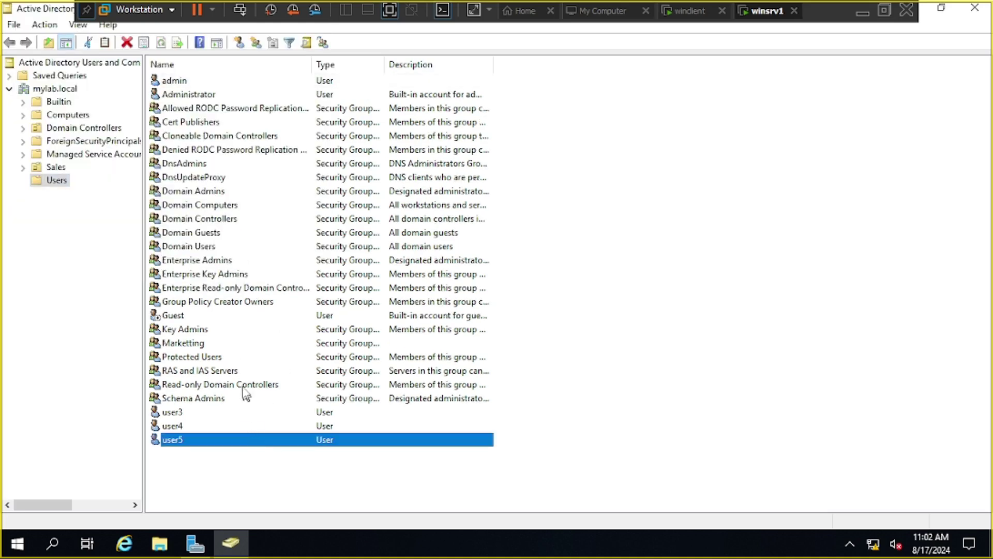
- Expand mylab.local > Sales and select its Users unit, listing the Sales group, user1 and user2
click(190, 85)
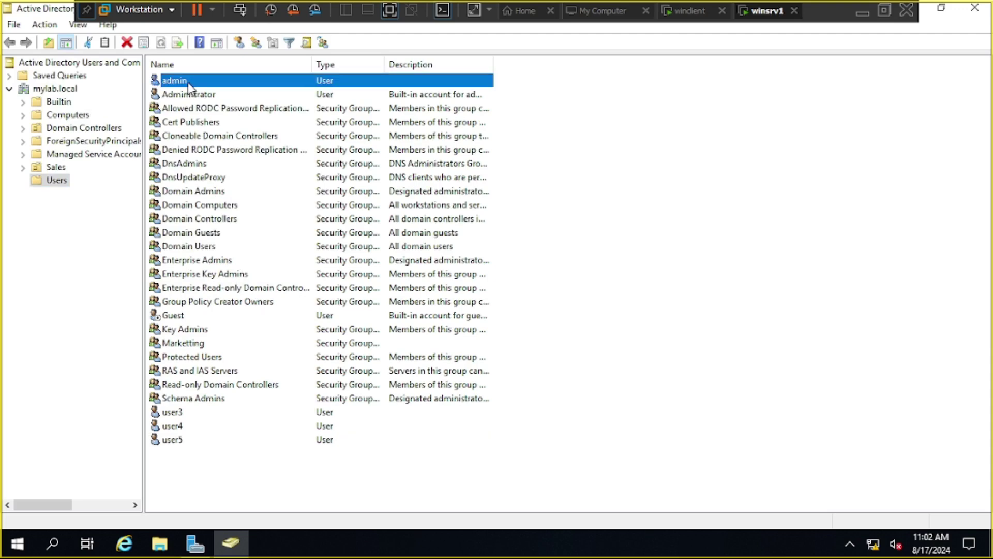
click(54, 166)
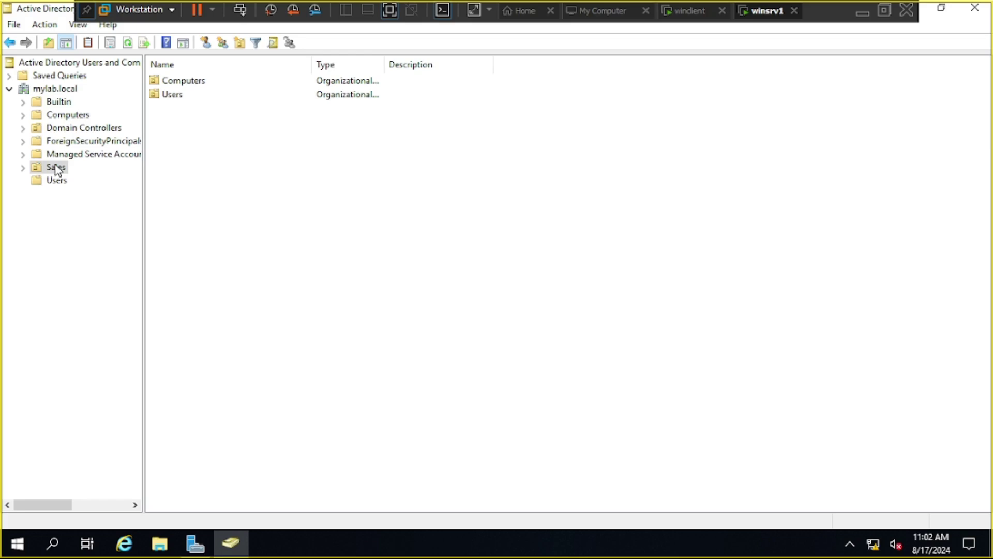
click(176, 97)
click(23, 167)
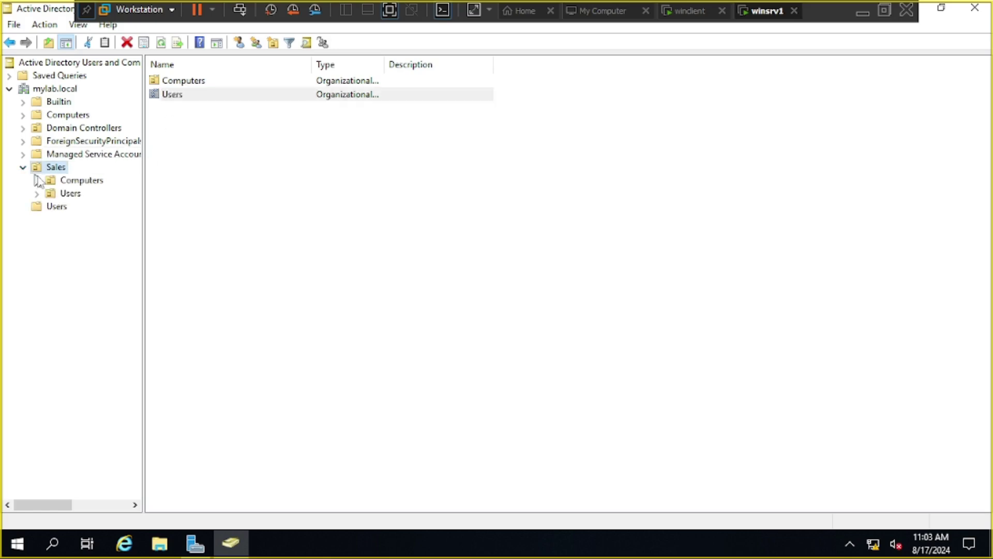
click(67, 194)
right_click(249, 169)
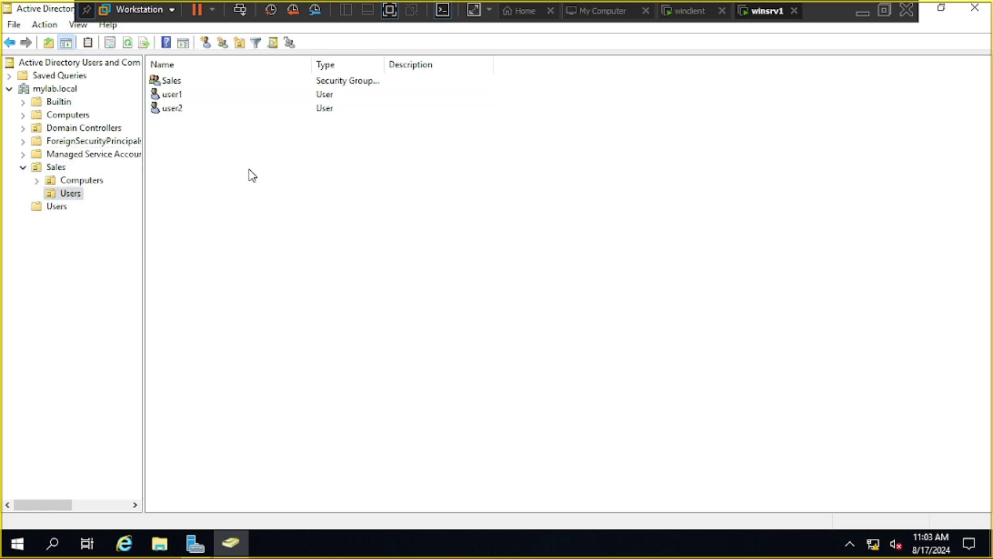
mouse_move(305, 240)
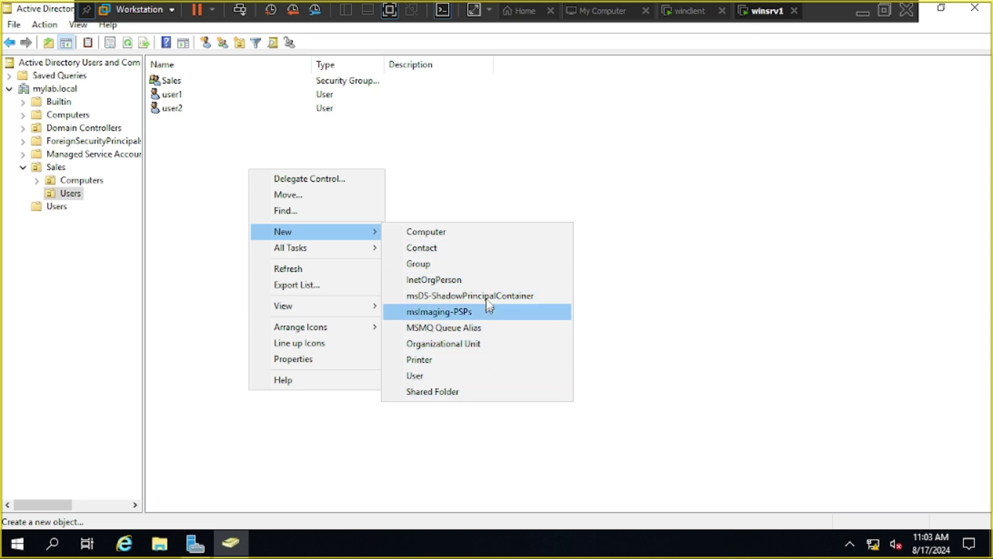
click(687, 279)
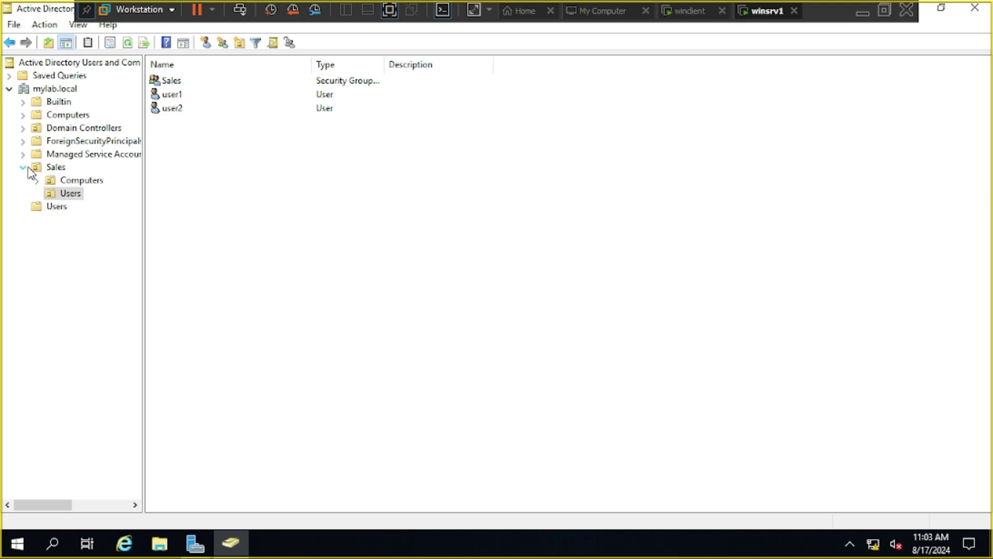
click(60, 169)
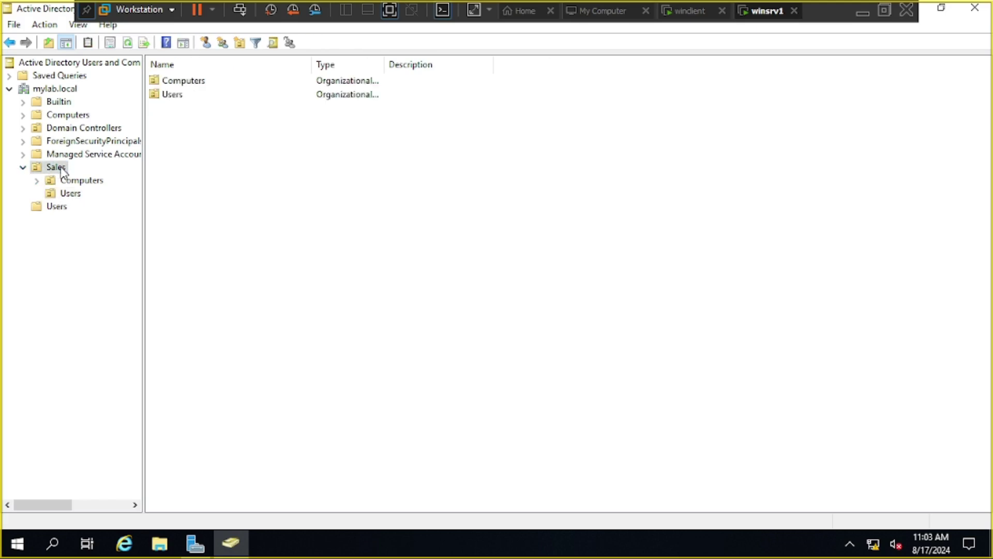
click(37, 181)
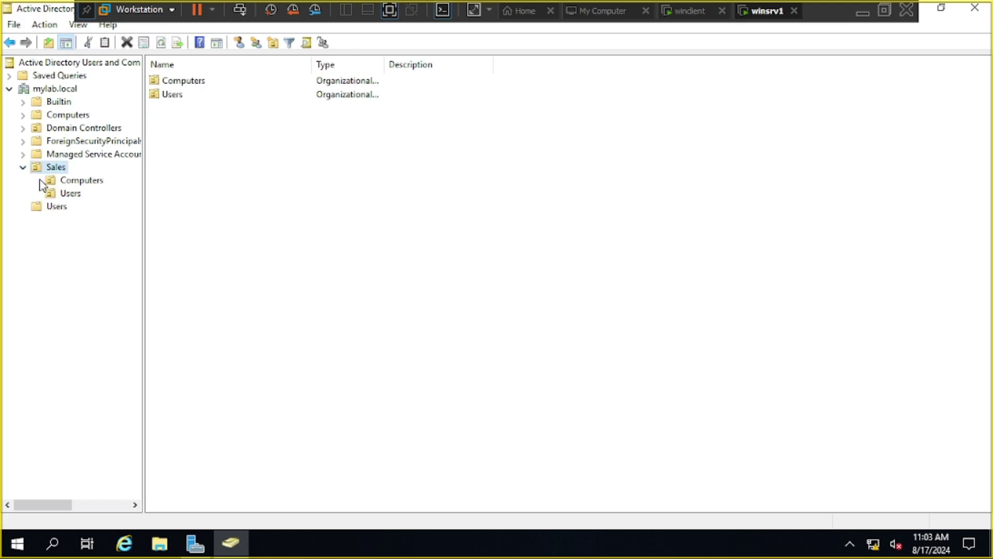
click(71, 194)
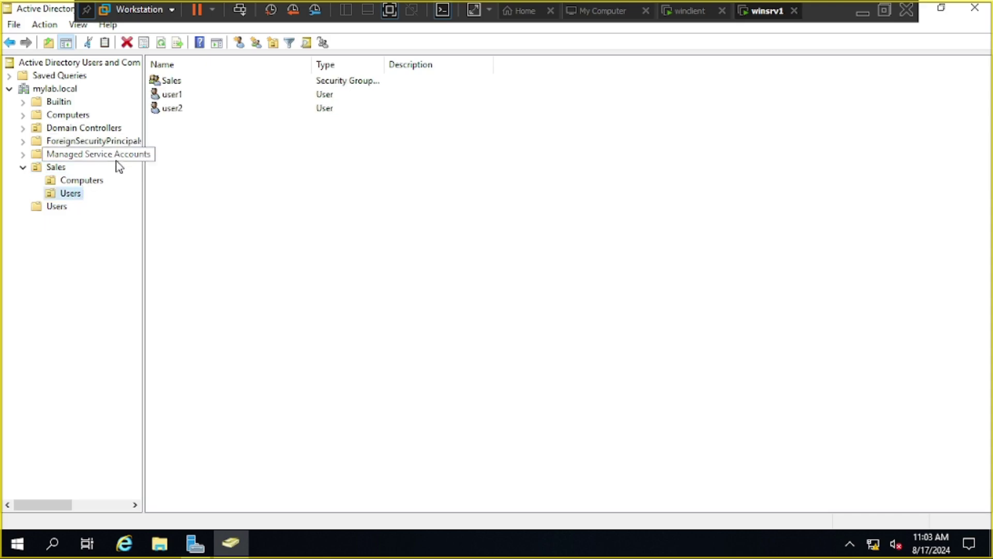
- Launch Delegate Control on Sales > Users and advance the wizard to the Users or Groups page
right_click(78, 200)
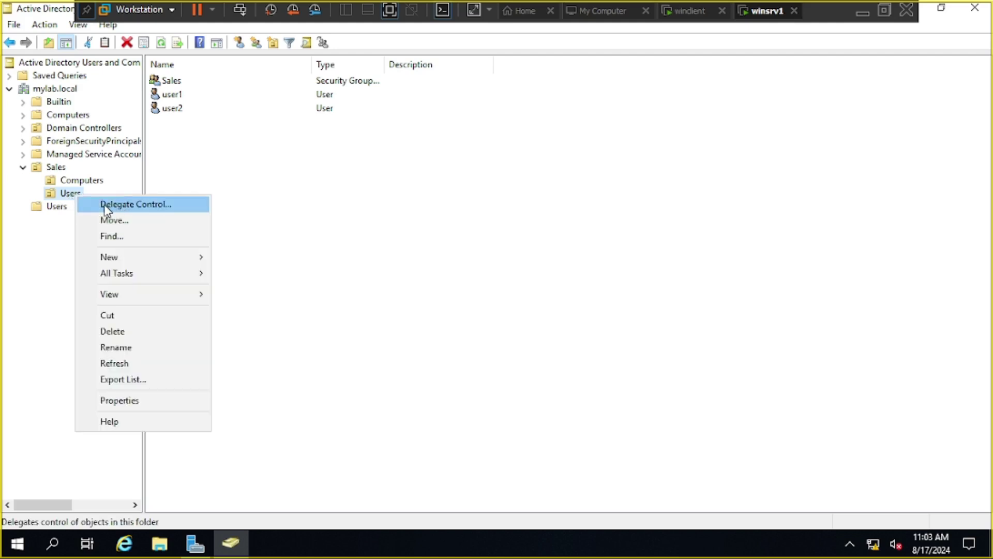
click(161, 204)
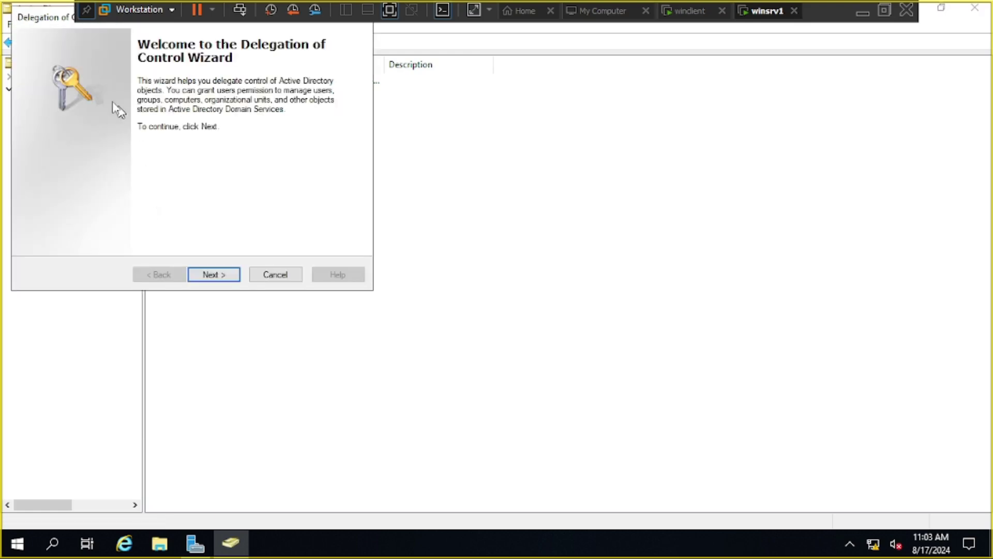
drag(232, 101, 257, 107)
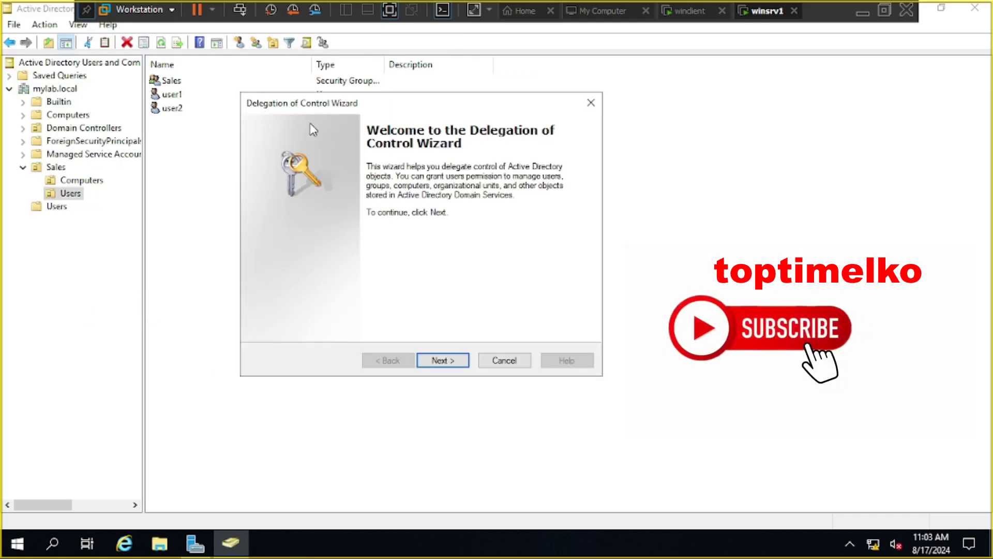
click(462, 360)
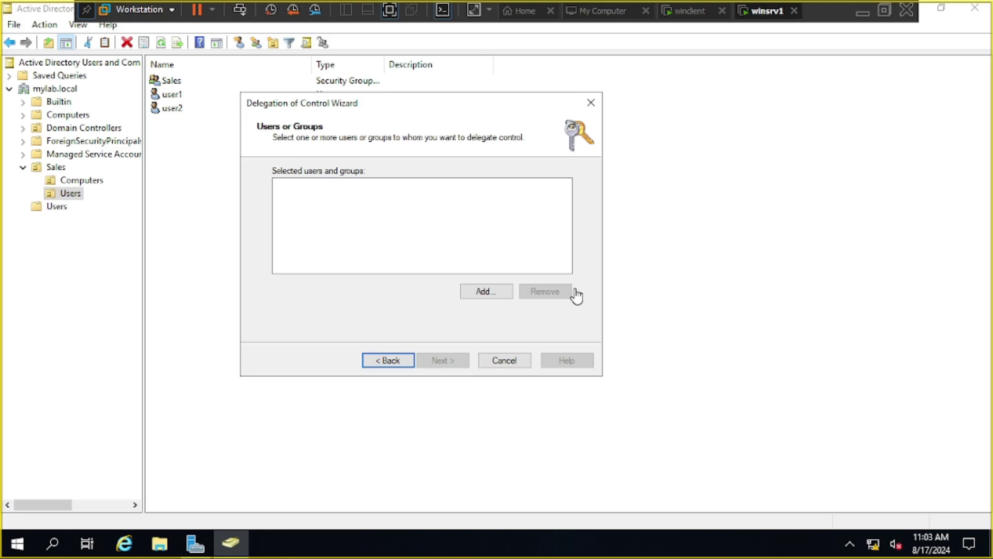
click(492, 293)
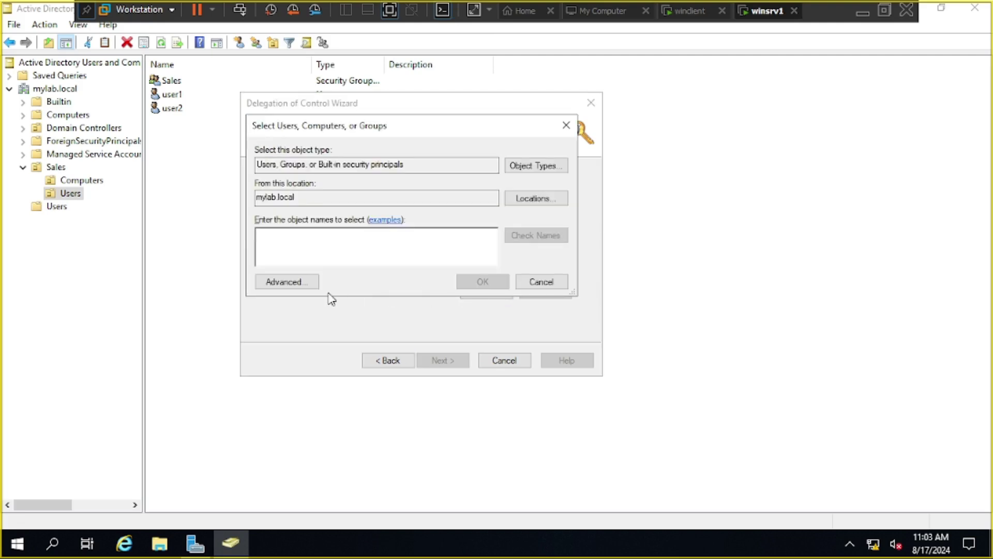
click(288, 283)
click(573, 252)
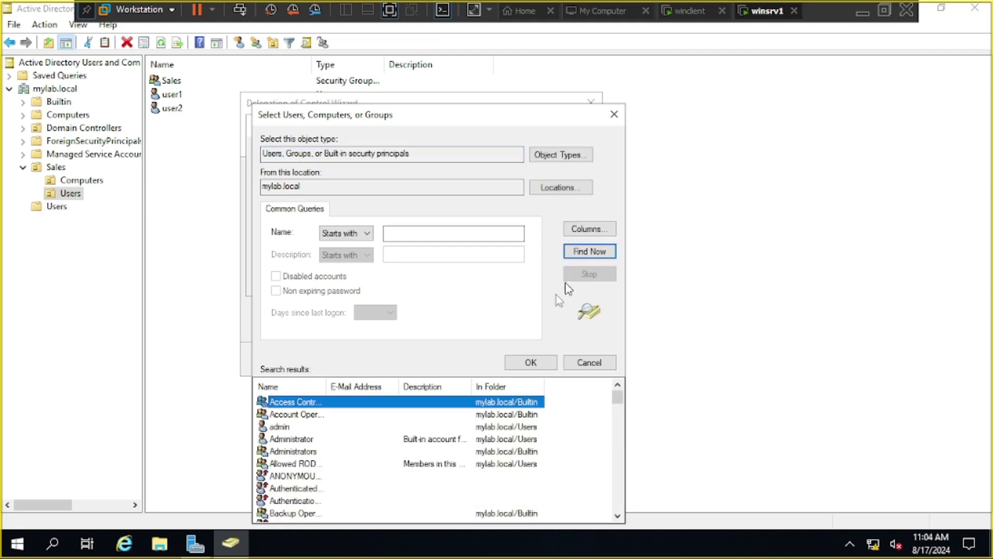
click(290, 431)
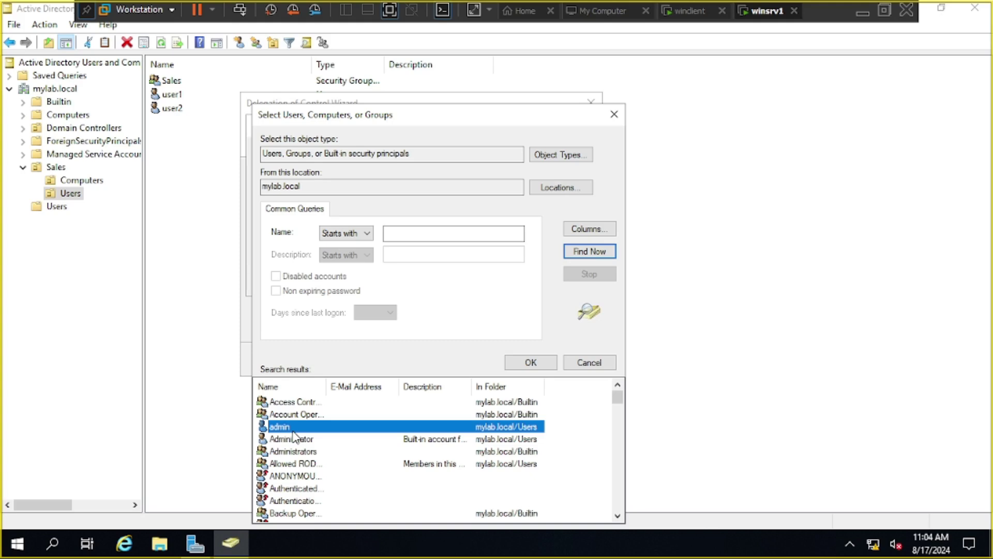
click(545, 364)
click(481, 281)
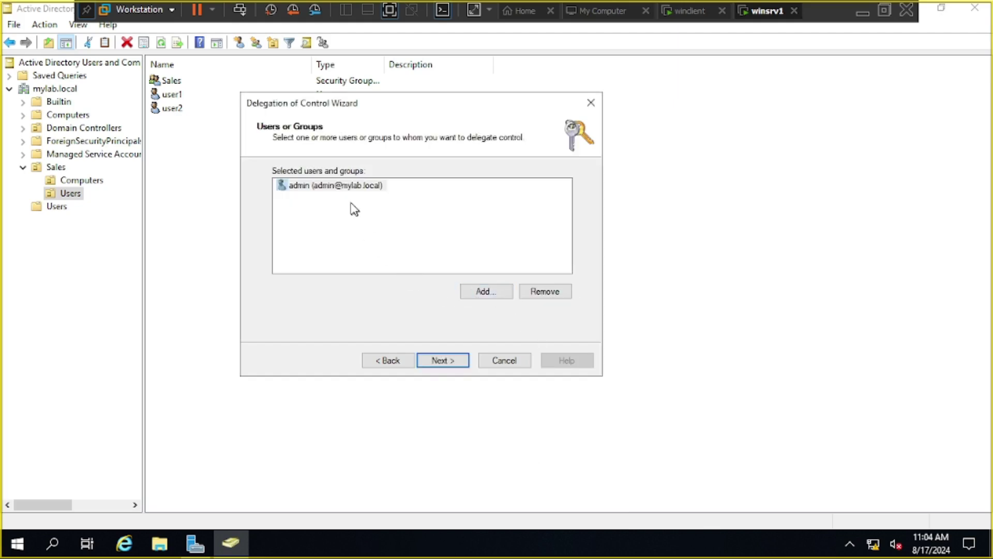
- Delegate 'Reset user passwords and force password change at next logon' to admin, finish, and close the console
click(445, 363)
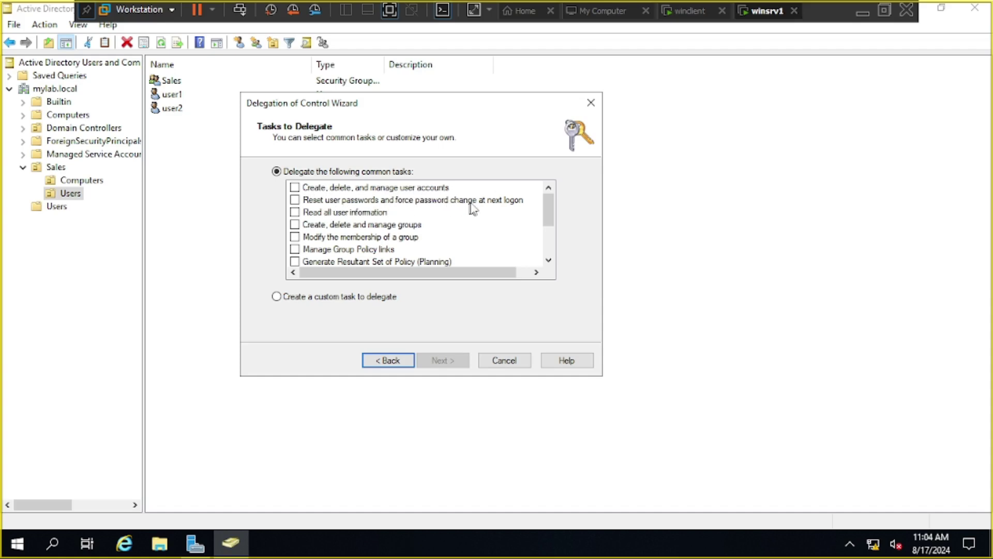
click(295, 200)
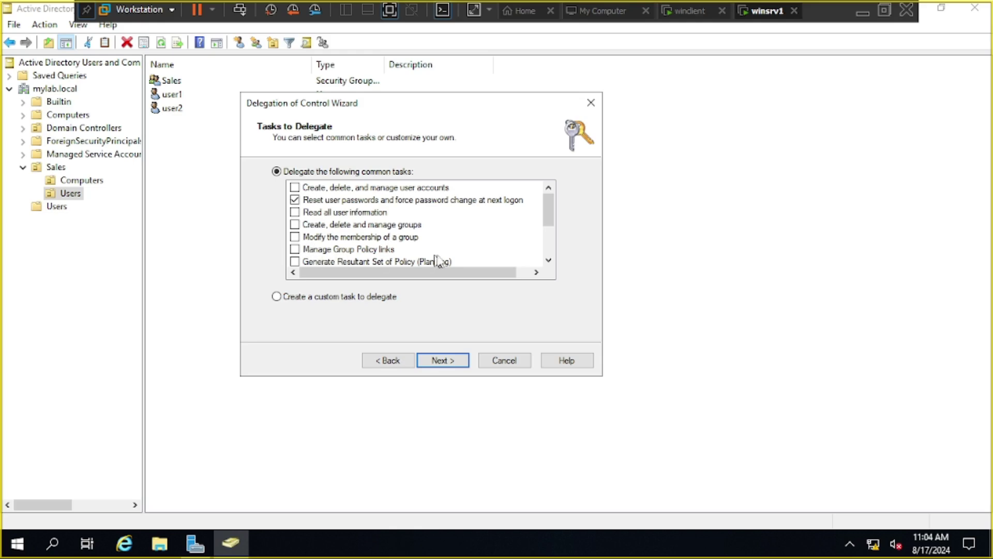
mouse_move(550, 221)
mouse_down()
mouse_move(550, 254)
mouse_move(558, 208)
mouse_up()
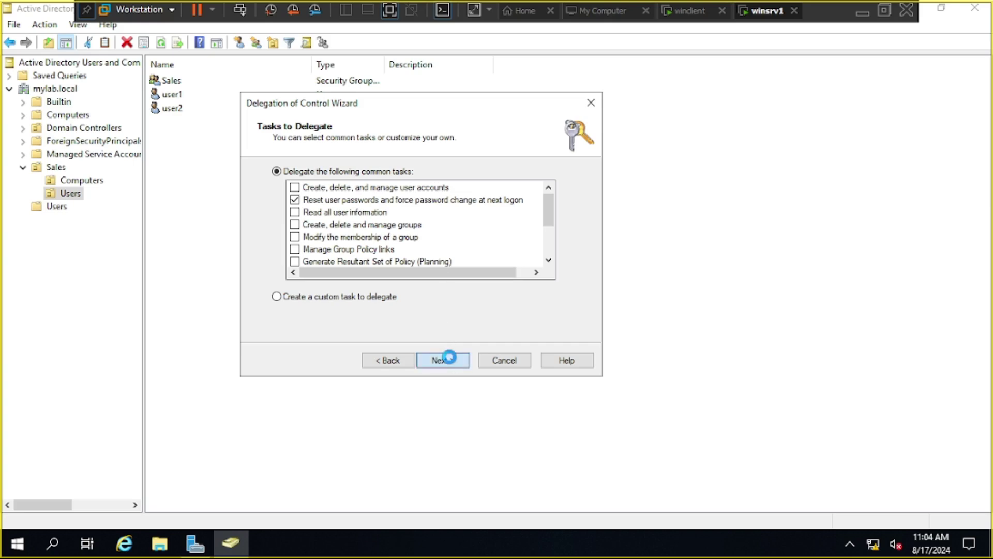
click(446, 357)
click(443, 360)
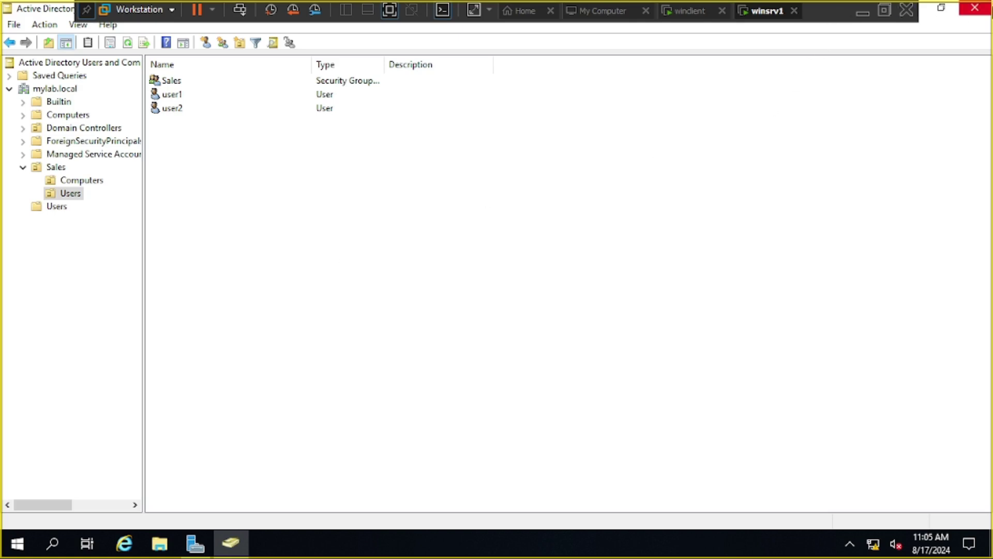
click(975, 7)
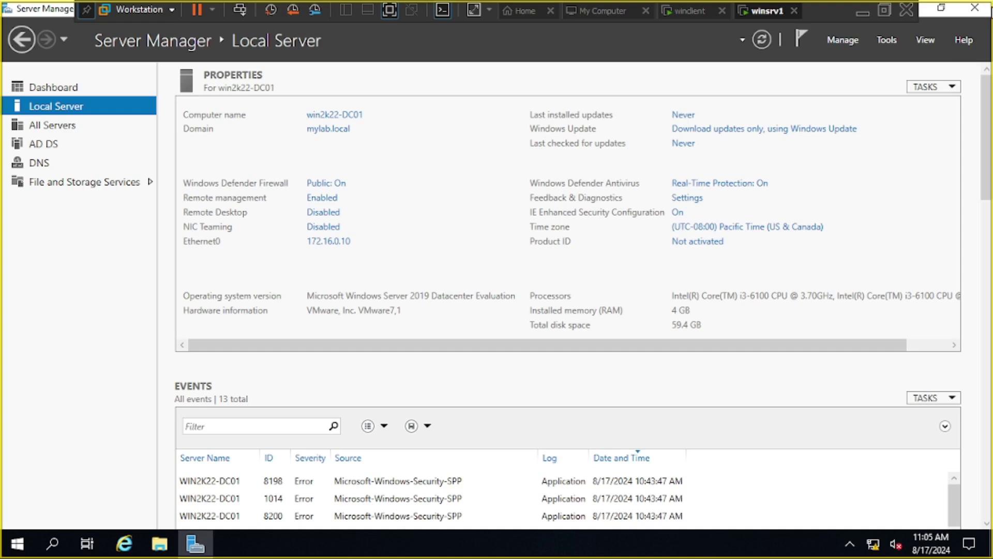
- Close Server Manager, sign out via the Start menu account icon, and bring up the sign-in screen
click(977, 8)
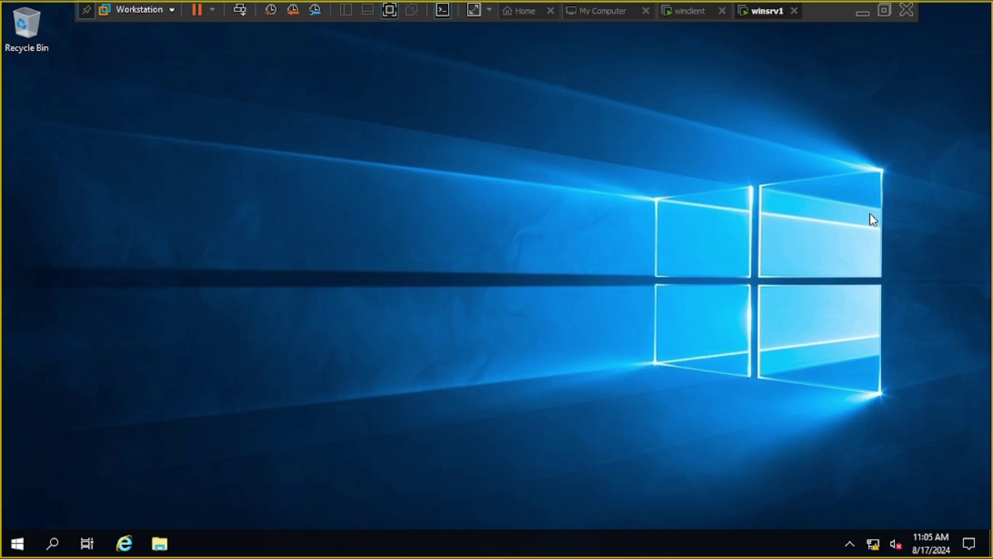
click(16, 552)
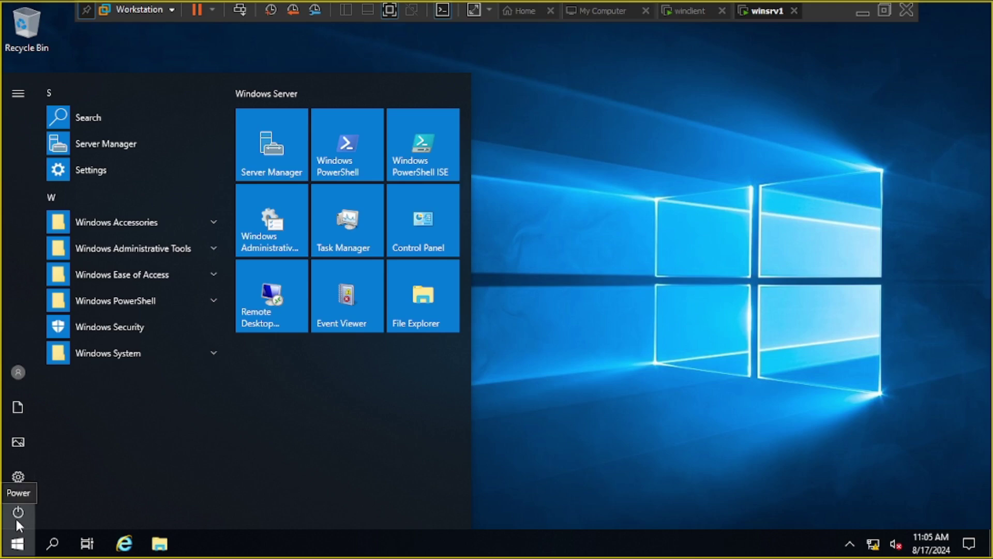
click(29, 367)
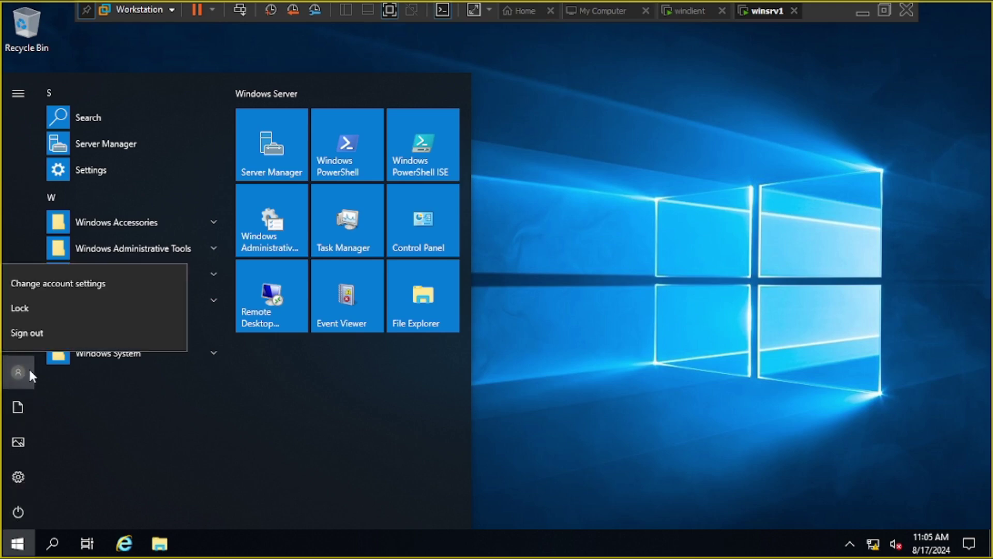
click(35, 336)
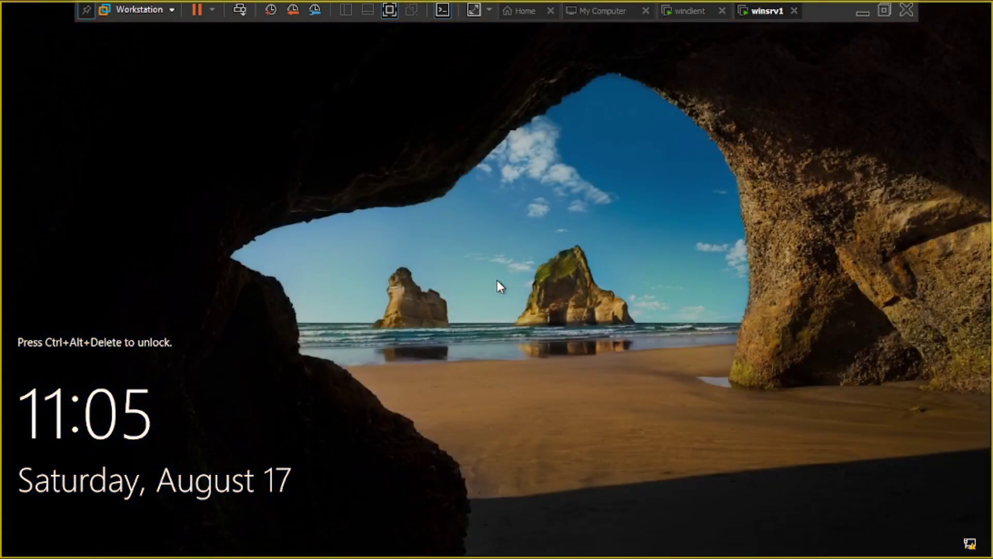
key(ctrl+alt+Insert)
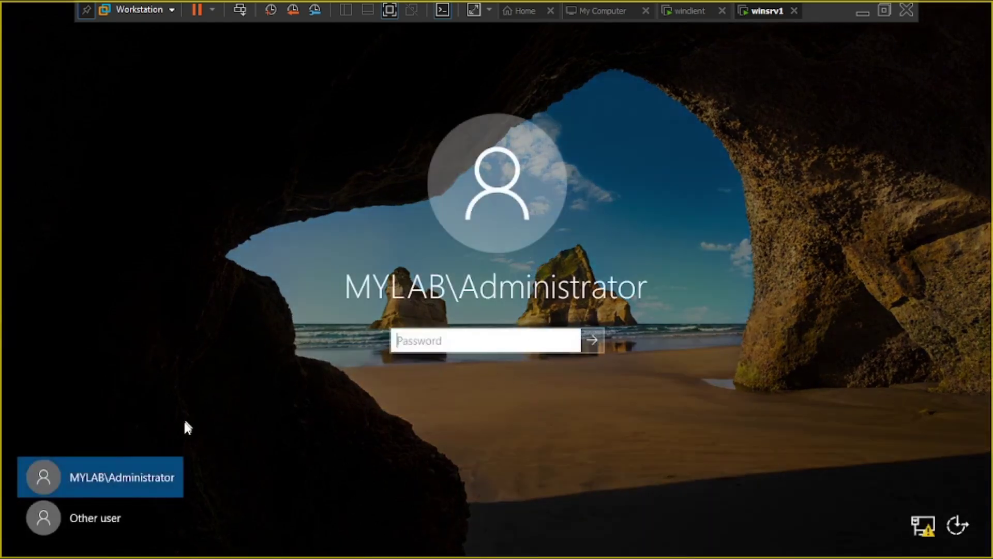
- Try signing in as Other user admin with its password, then dismiss the disallowed sign-in method error
click(108, 518)
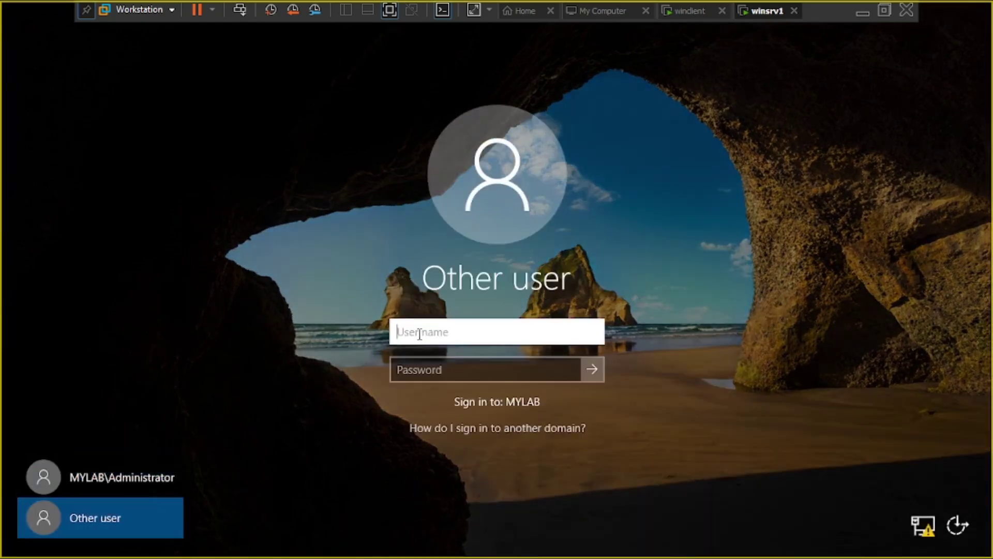
text(admin)
click(431, 362)
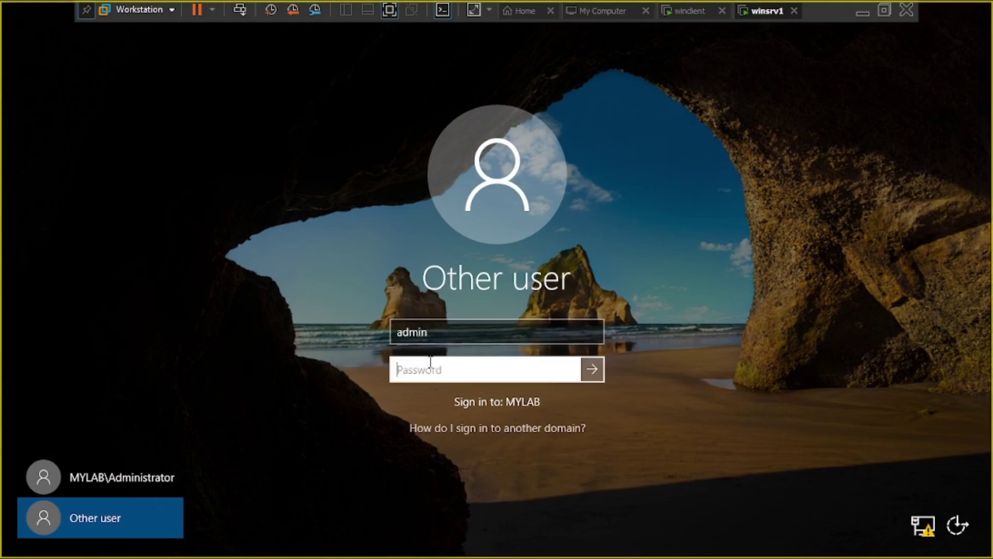
text(********)
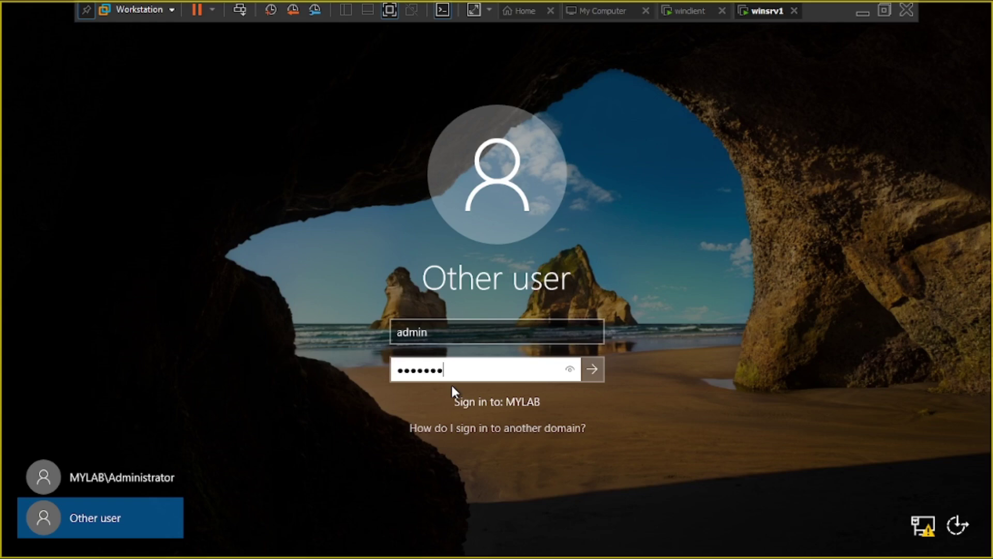
key(Return)
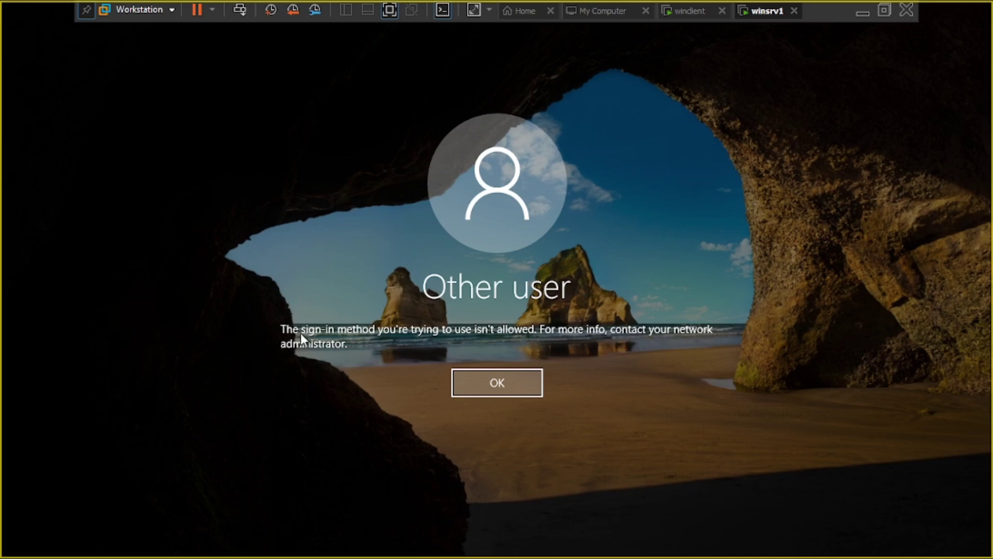
click(493, 376)
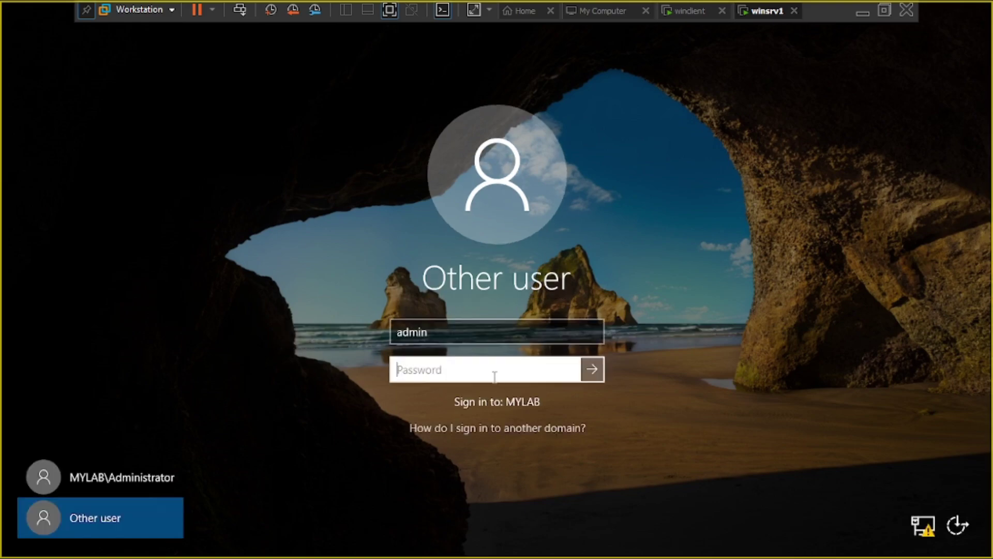